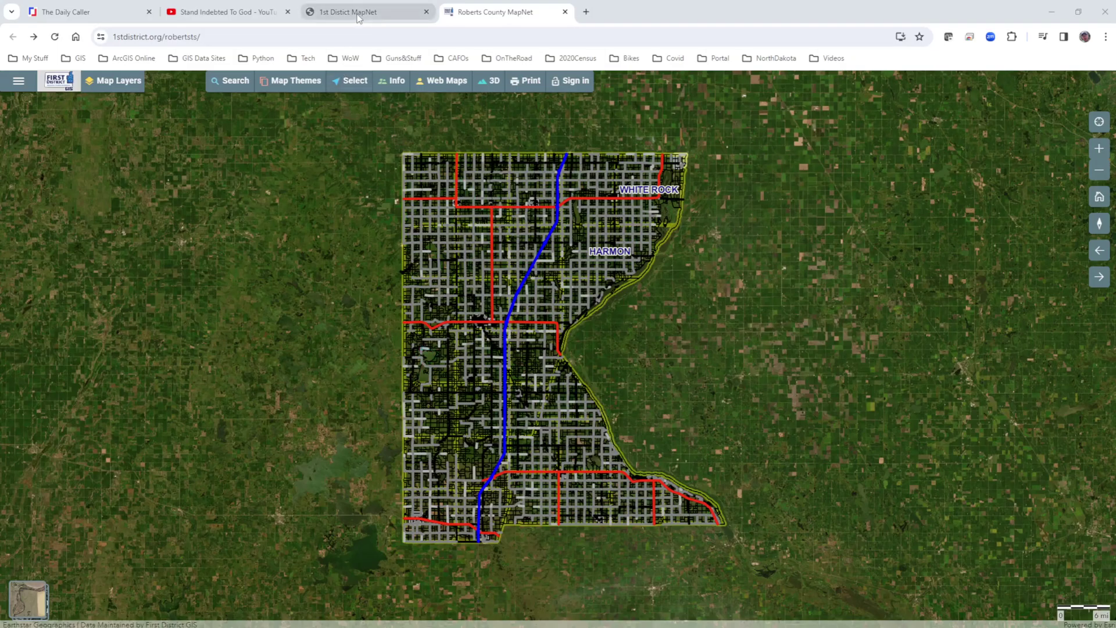
Close the Roberts County map tab and scroll the 1st District gallery to the Roberts County tiles.
left_click(565, 12)
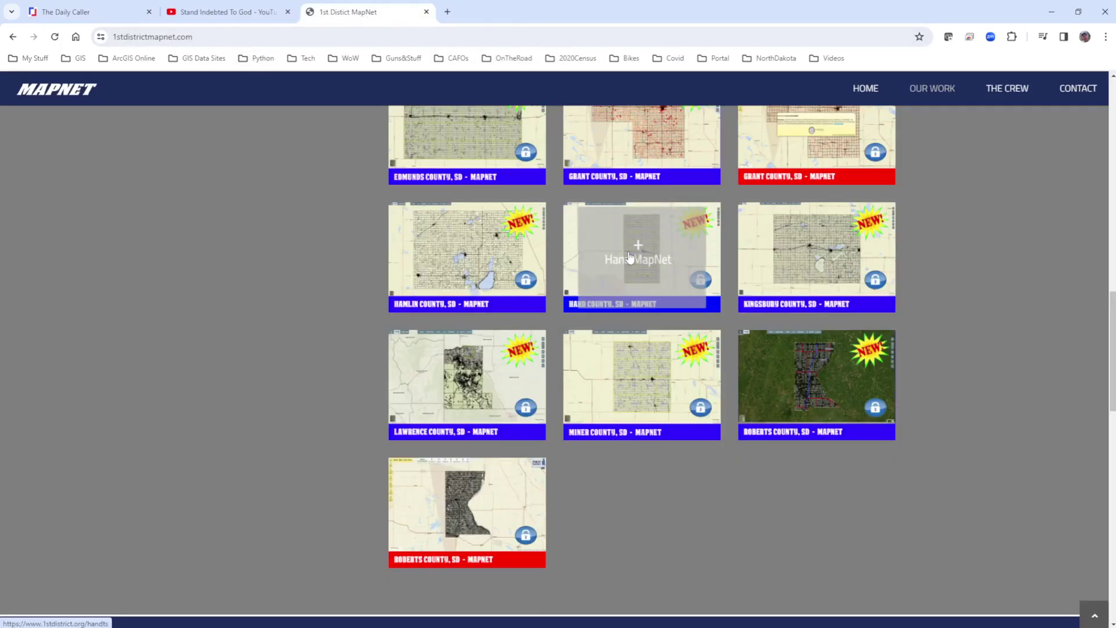
scroll(929, 256, "up", 2)
scroll(646, 221, "up", 7)
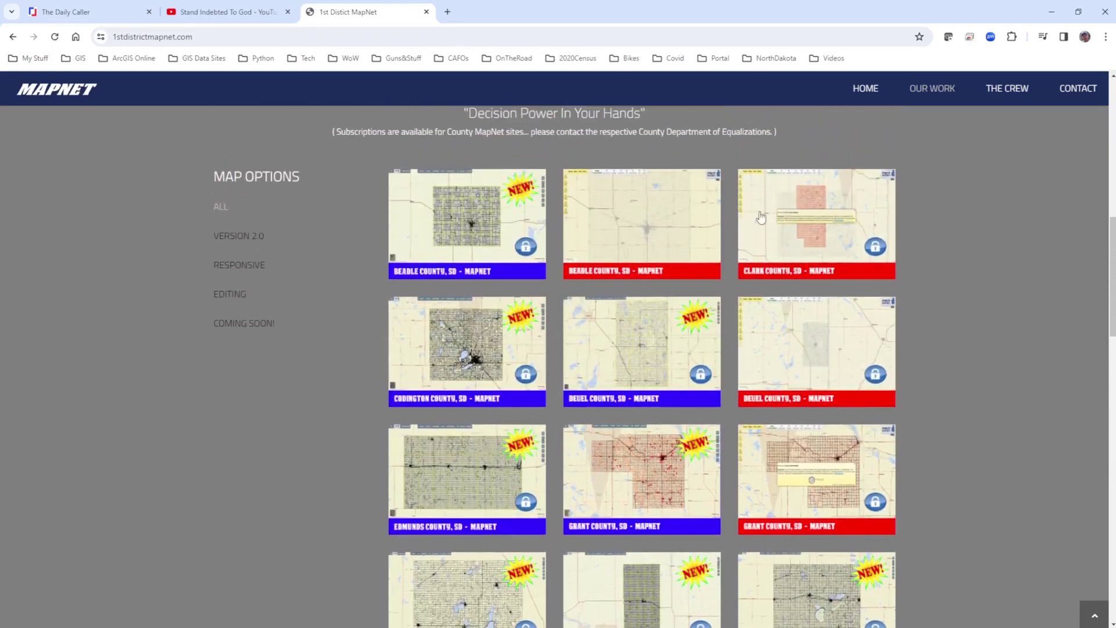
scroll(646, 220, "down", 3)
scroll(648, 225, "down", 4)
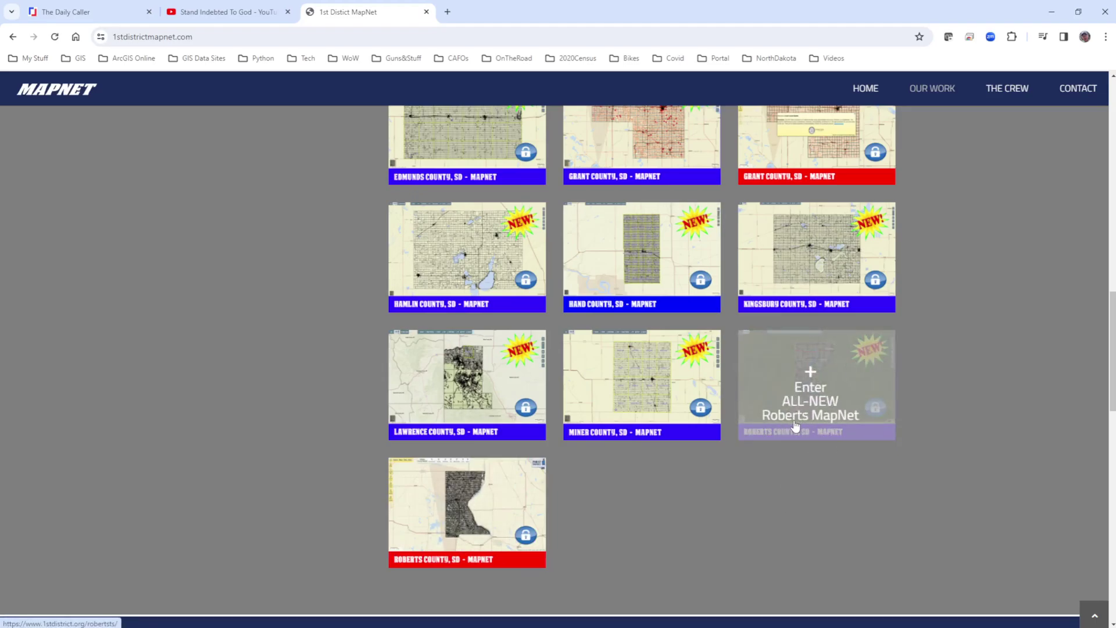
Launch the 'Enter ALL-NEW Roberts MapNet' tile so the county map loads in a new tab.
left_click(813, 379)
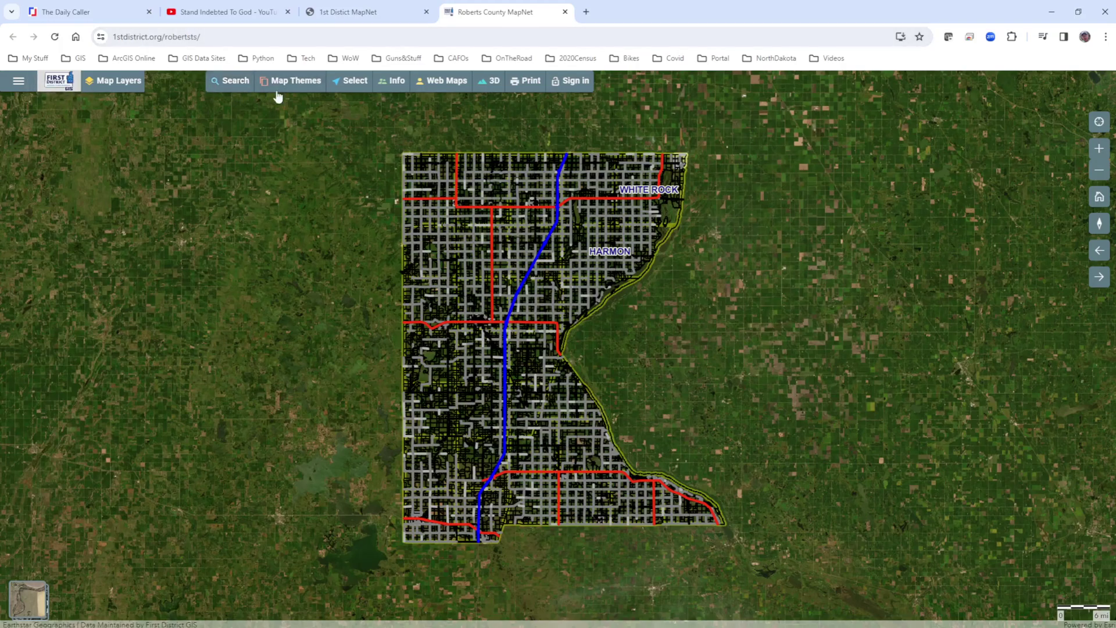
Show the Map Layers list from the hamburger side menu.
left_click(19, 86)
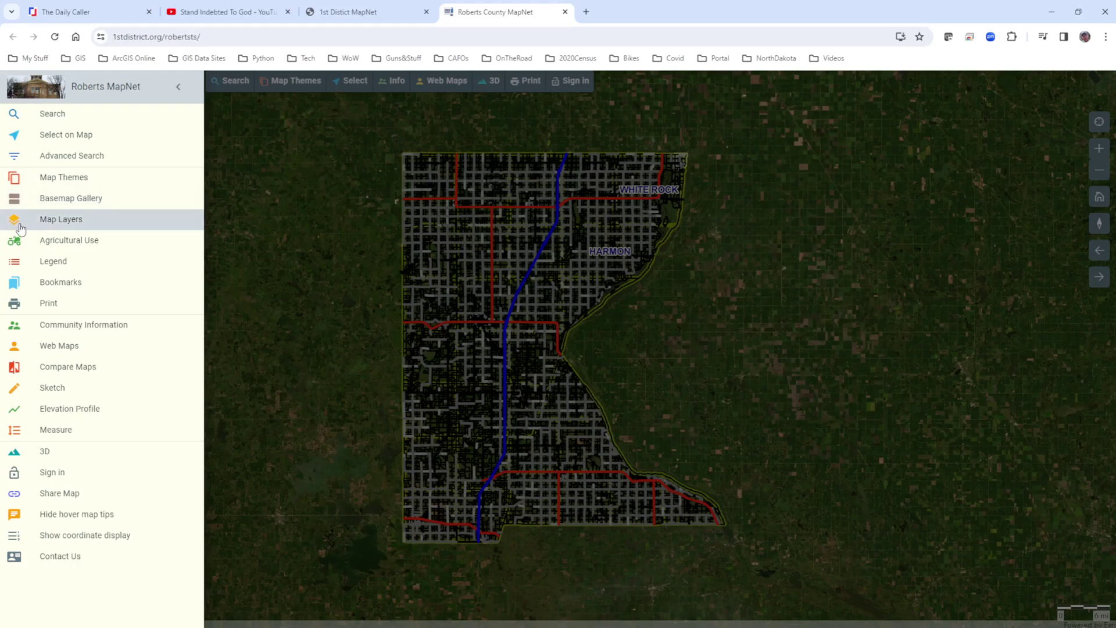
left_click(45, 220)
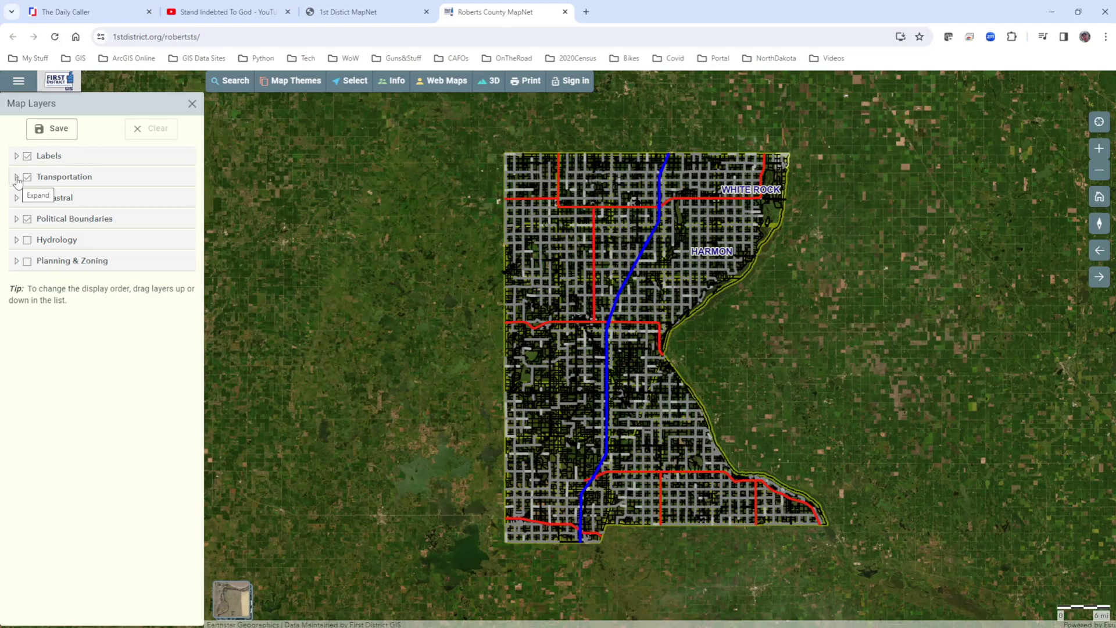
Under Transportation, turn off the Roads layer and turn on 911 Centerlines.
left_click(17, 178)
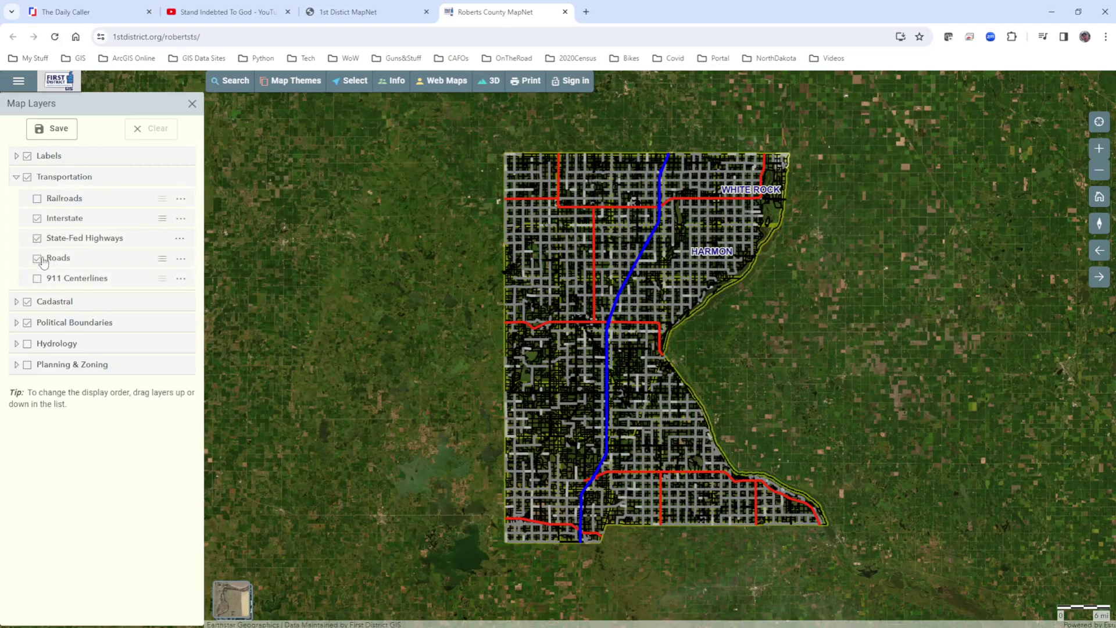
left_click(39, 260)
left_click(37, 278)
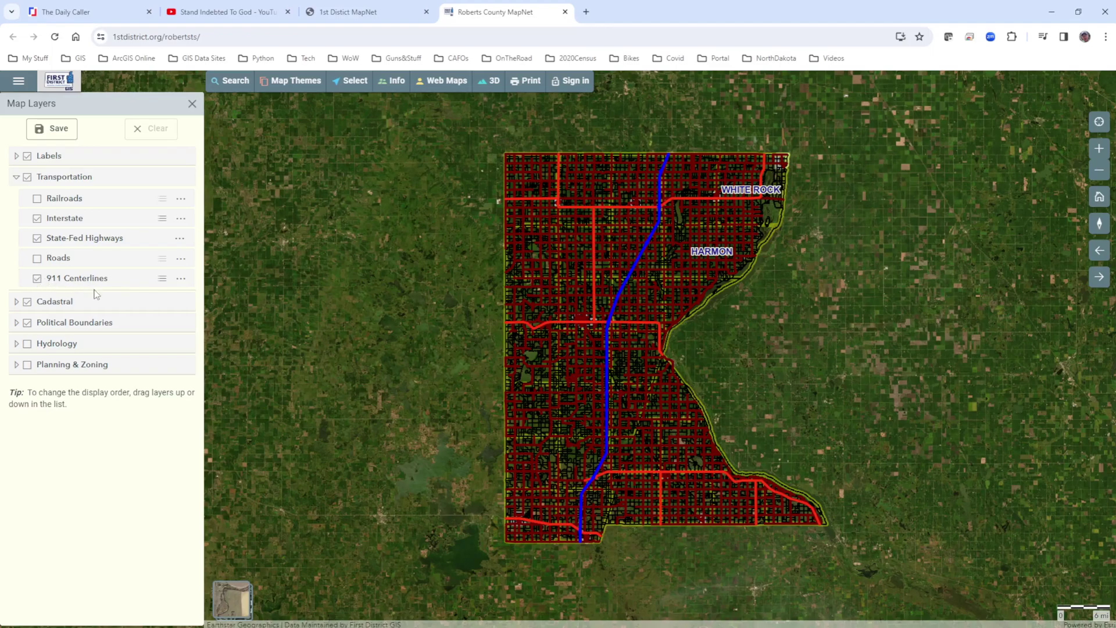
Save the layer settings, briefly check the Cadastral, Political Boundaries and Hydrology groups, then close the panel.
left_click(57, 131)
left_click(19, 303)
left_click(19, 302)
left_click(17, 323)
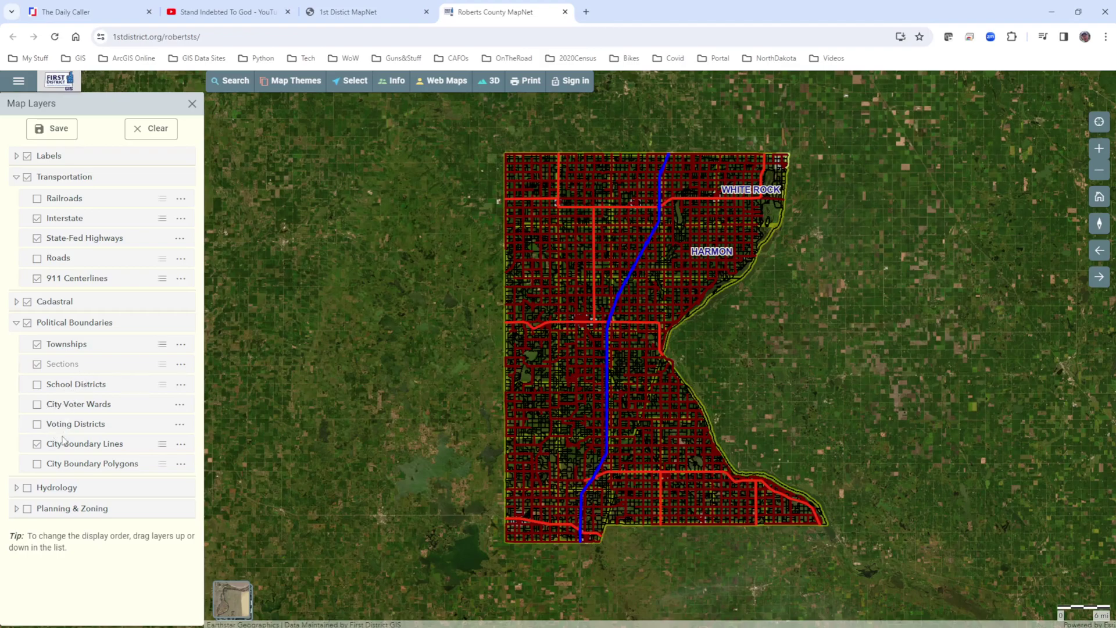
left_click(16, 323)
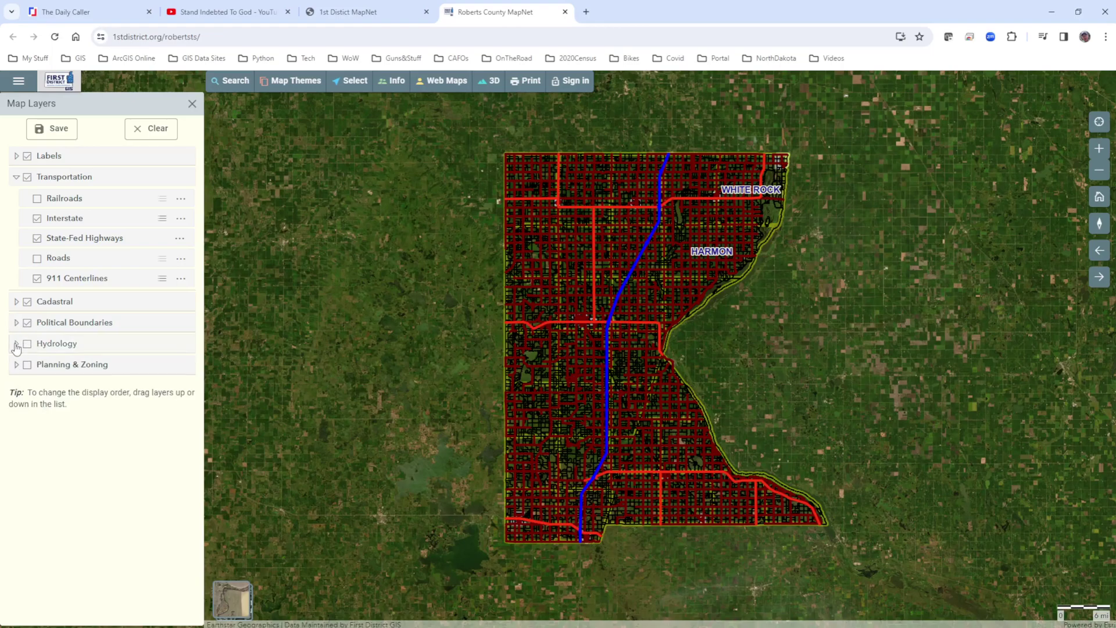
left_click(16, 344)
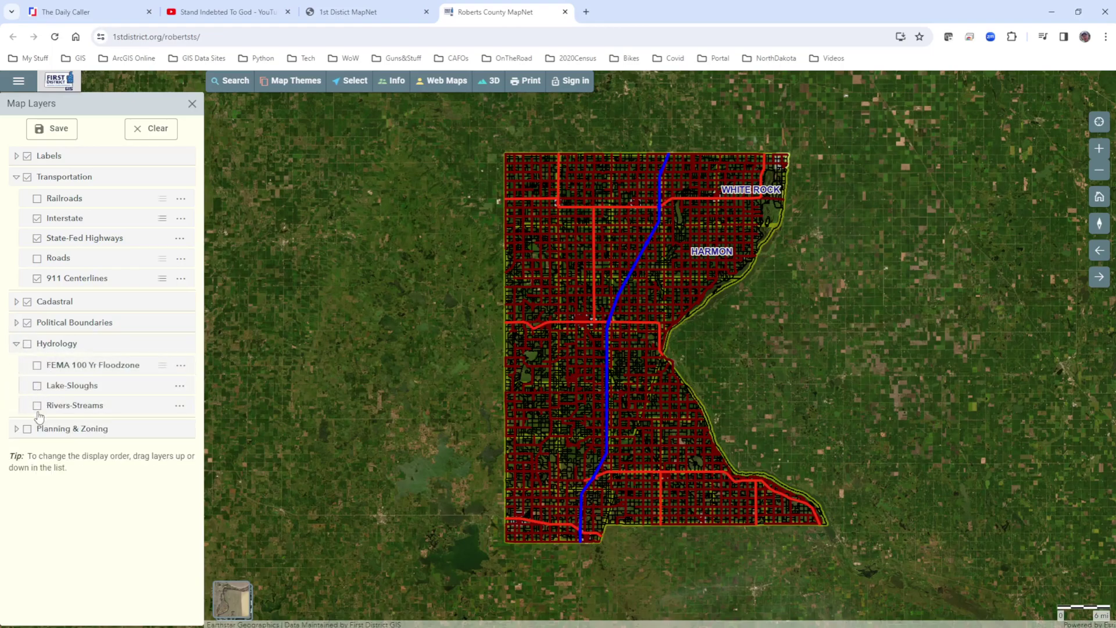
left_click(16, 344)
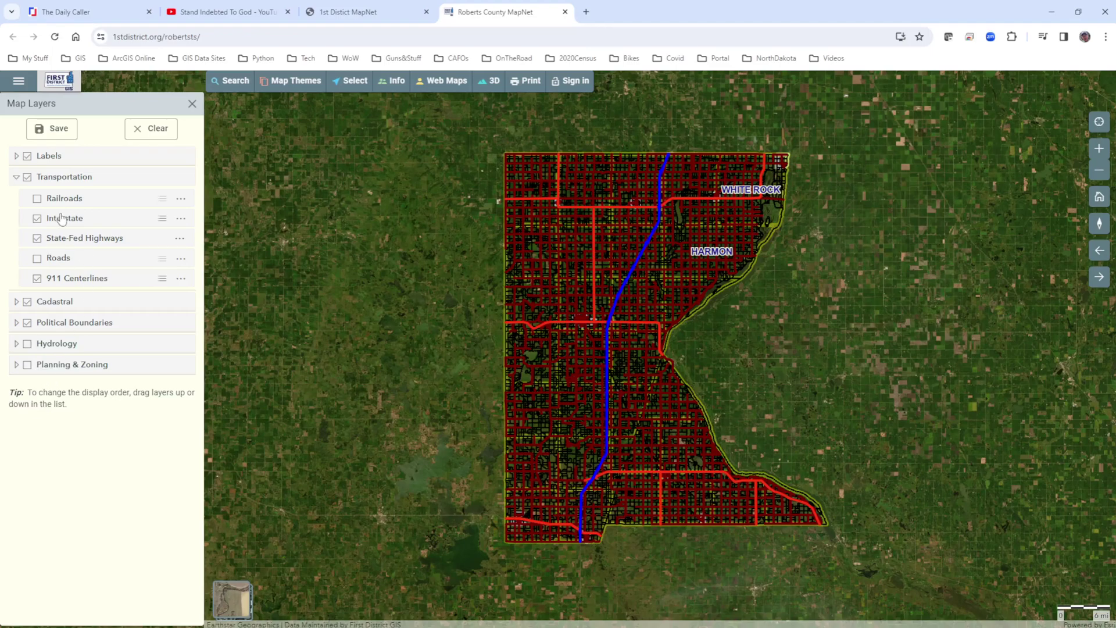
left_click(193, 106)
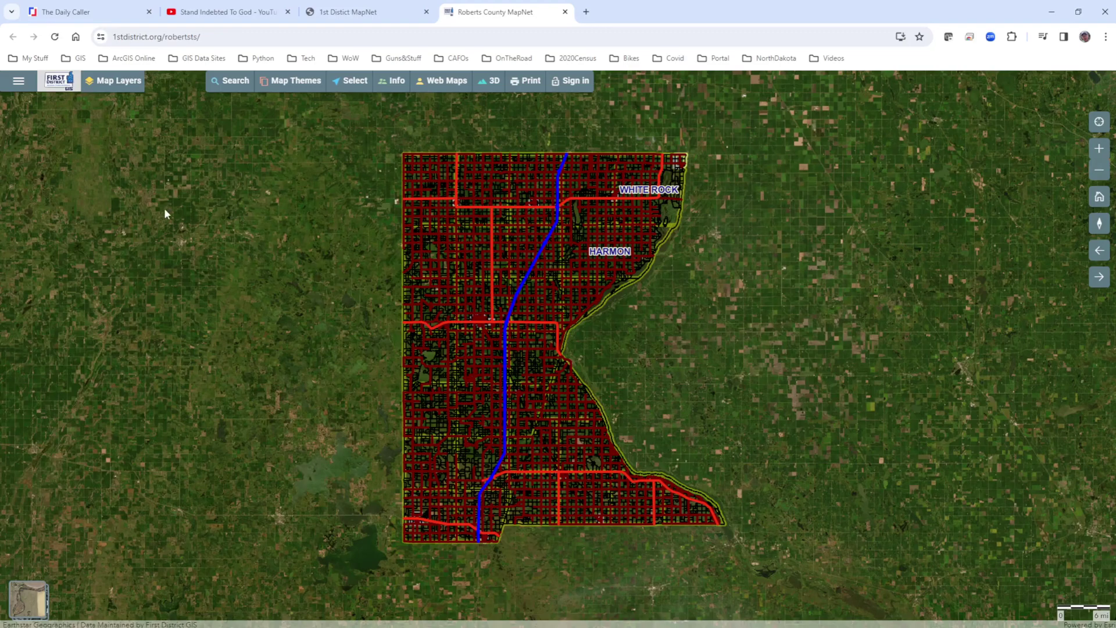
Start an Advanced Search on the 911 Centerlines layer.
left_click(17, 81)
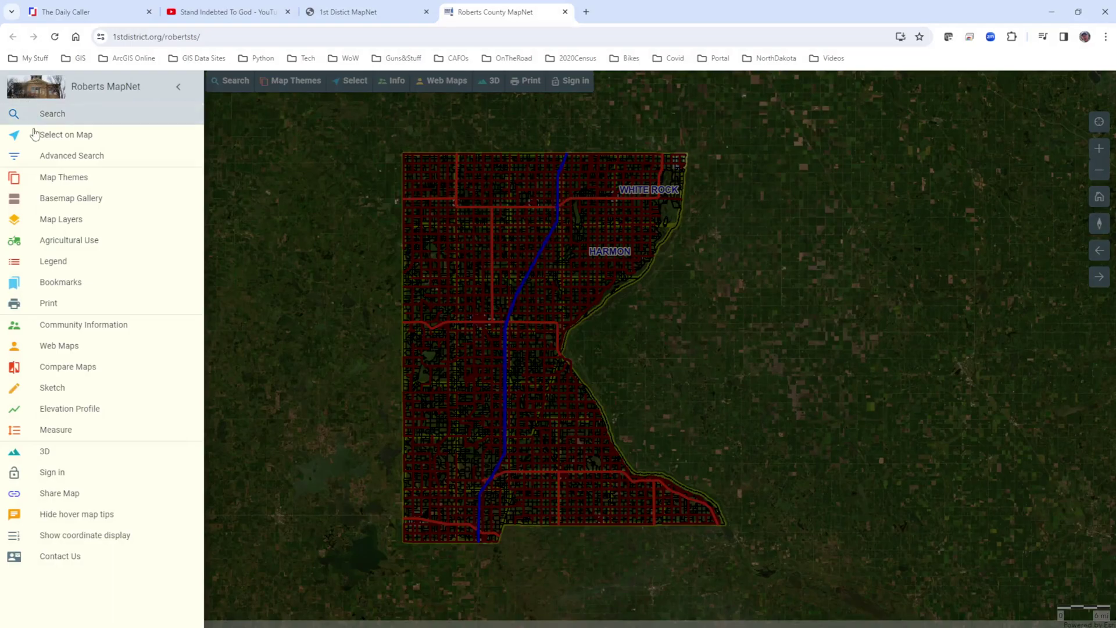
left_click(34, 161)
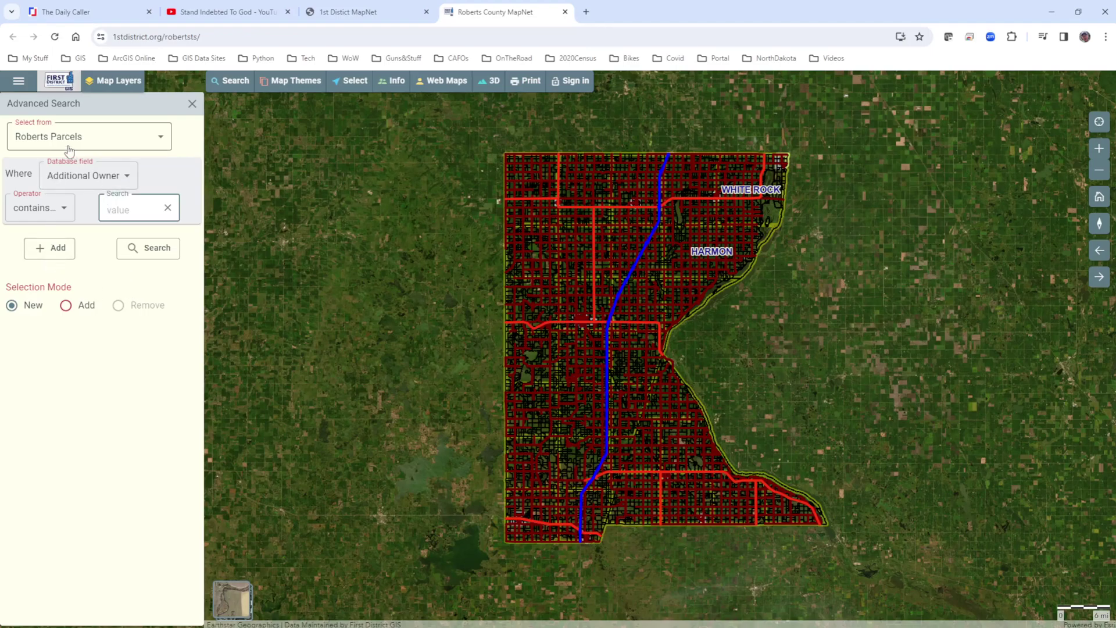
left_click(35, 140)
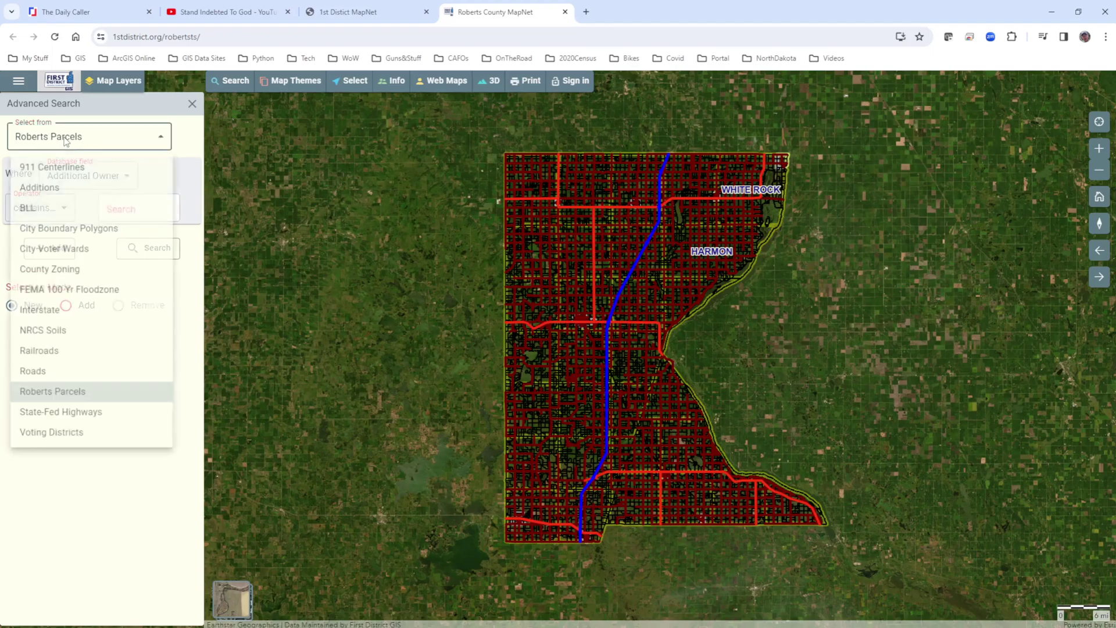
left_click(49, 170)
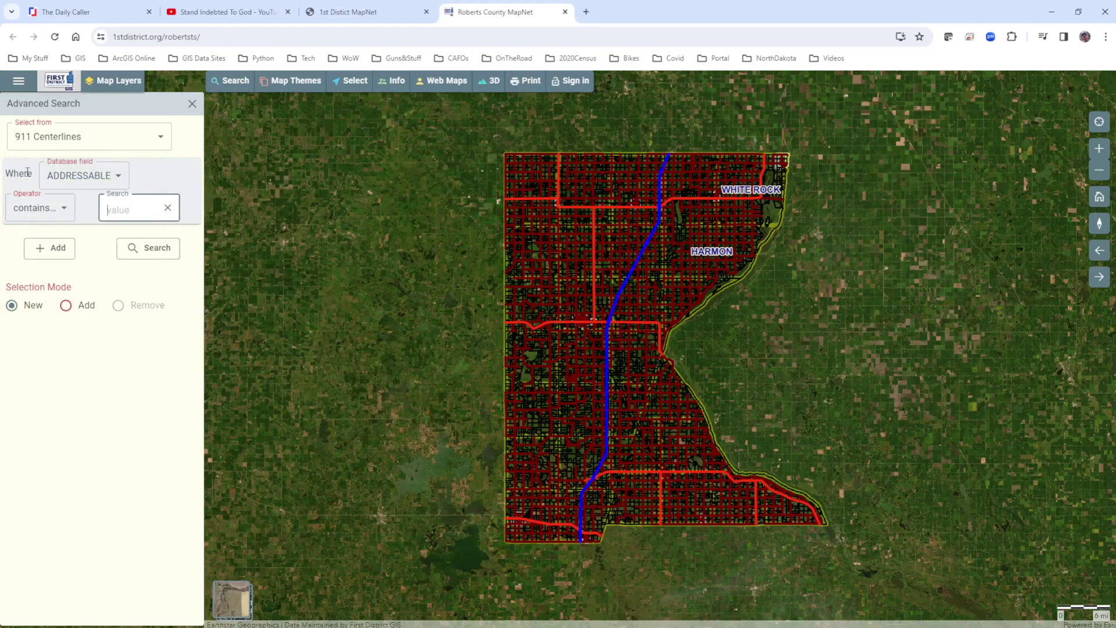
Search the FULLNAME field for values containing WIND.
left_click(79, 176)
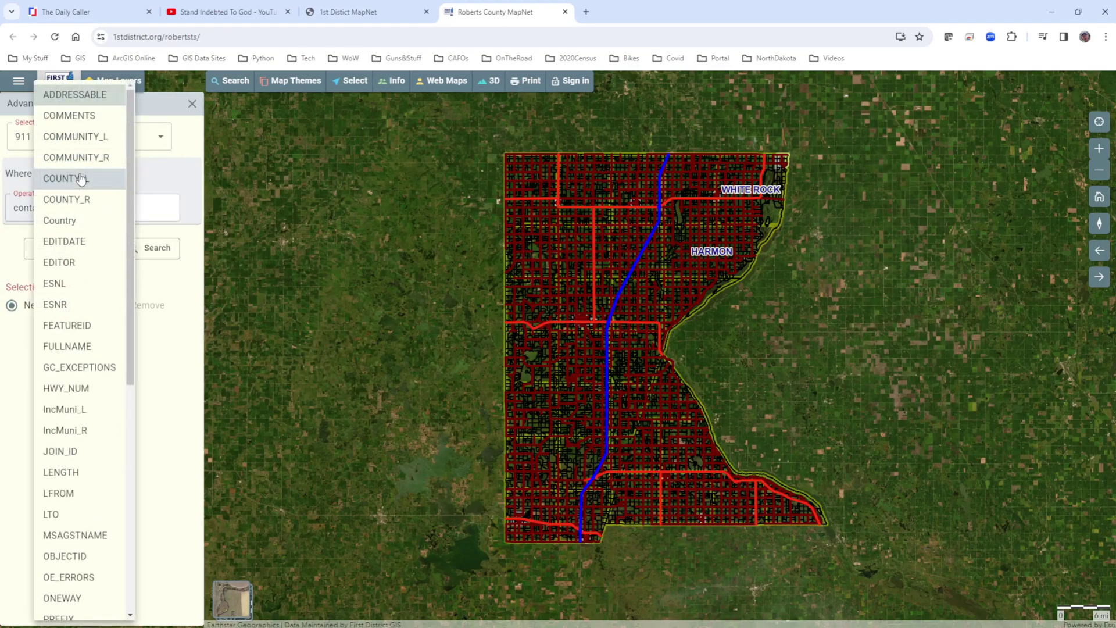
left_click(69, 347)
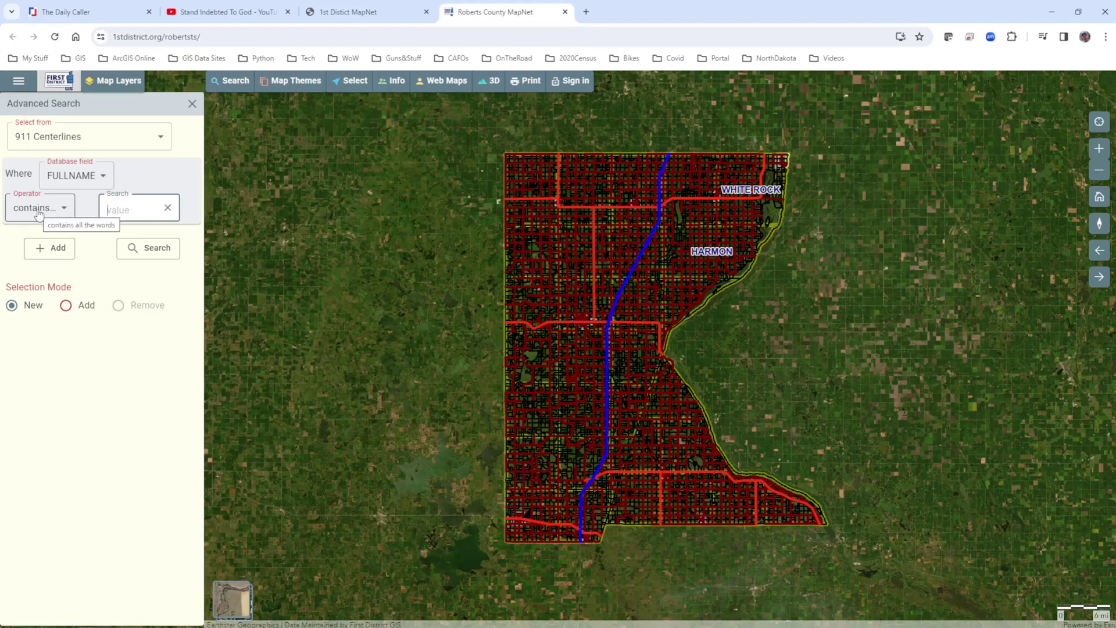
left_click(129, 210)
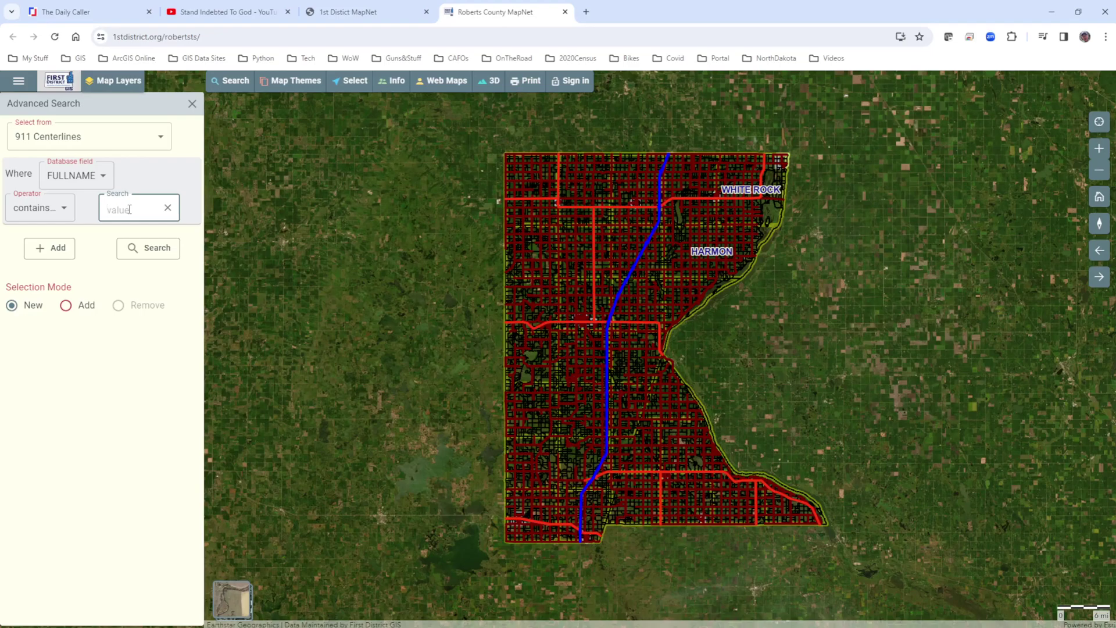
type("WIN")
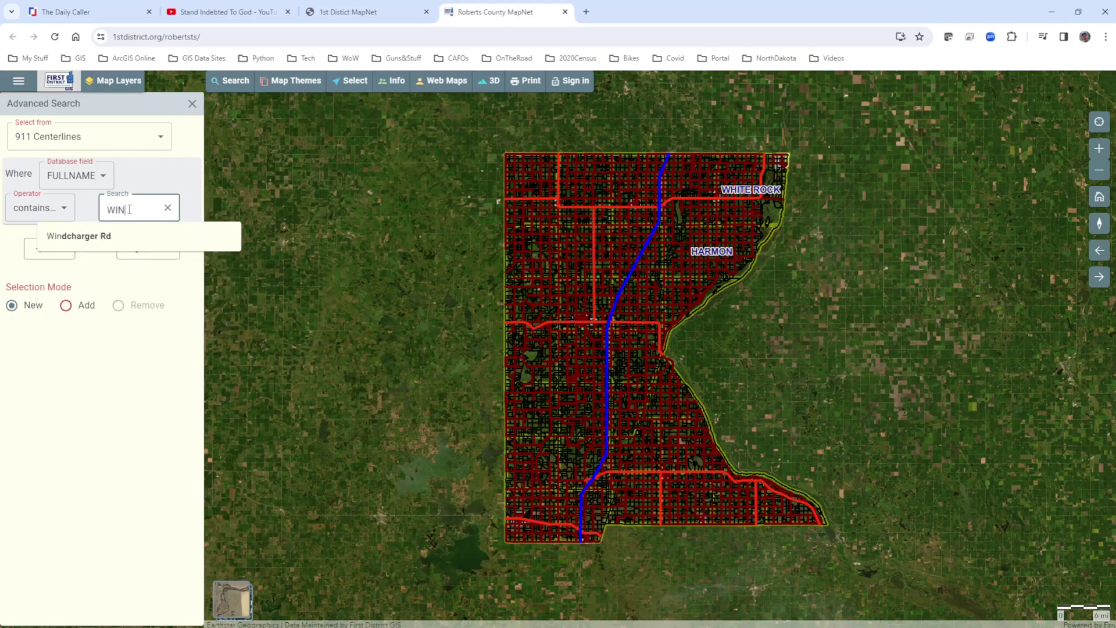
type("D")
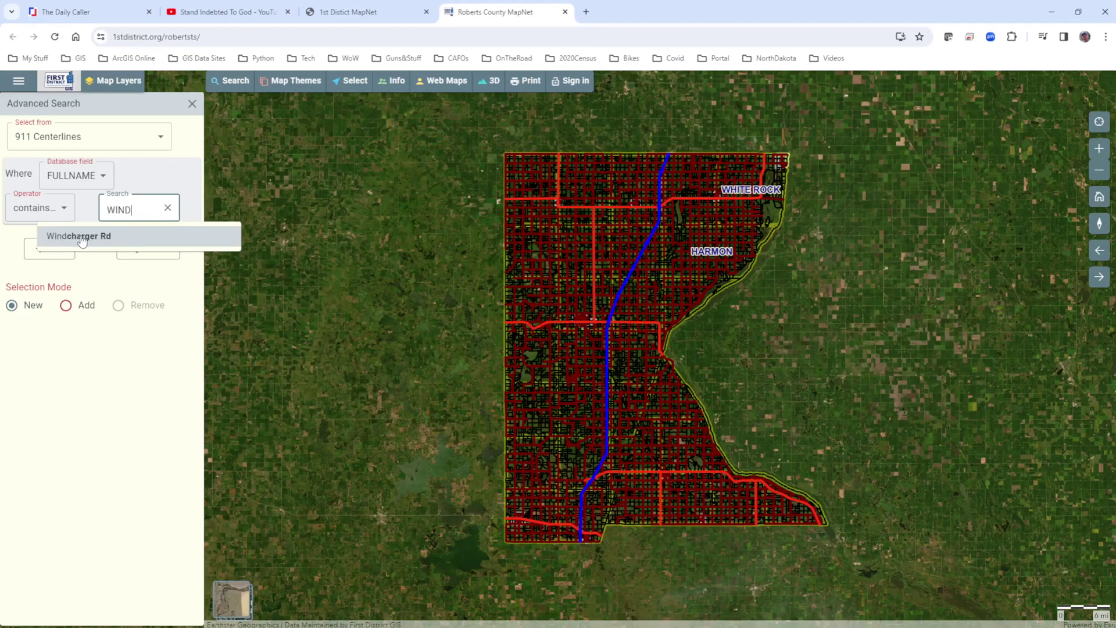
Zoom to Windcharger Rd from the suggestion, close its results, and open the basic Search panel.
left_click(80, 237)
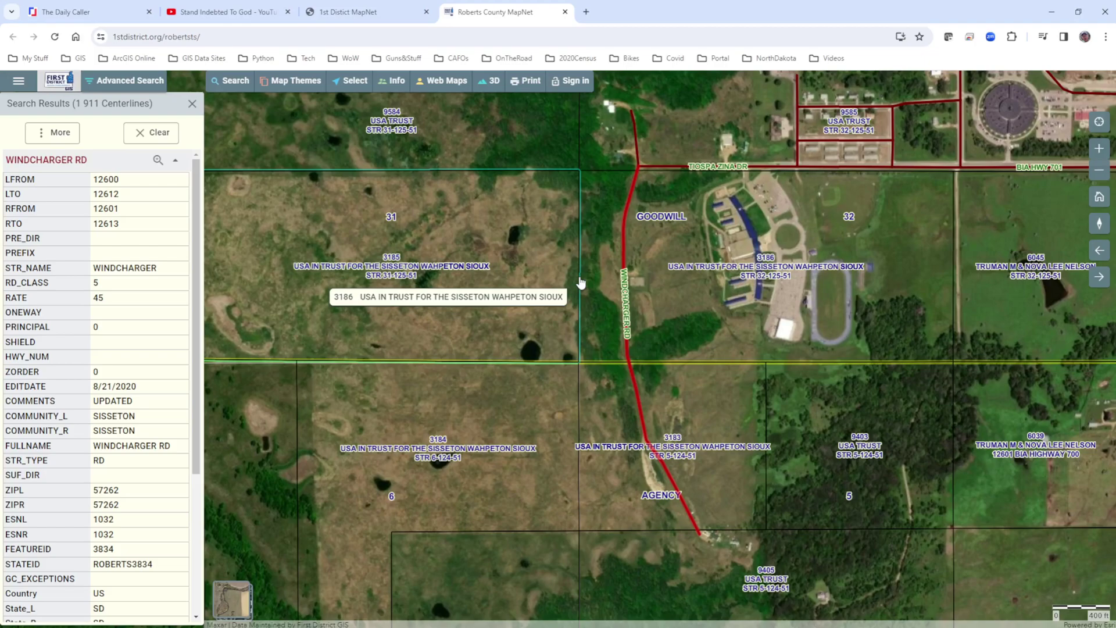
left_click(192, 105)
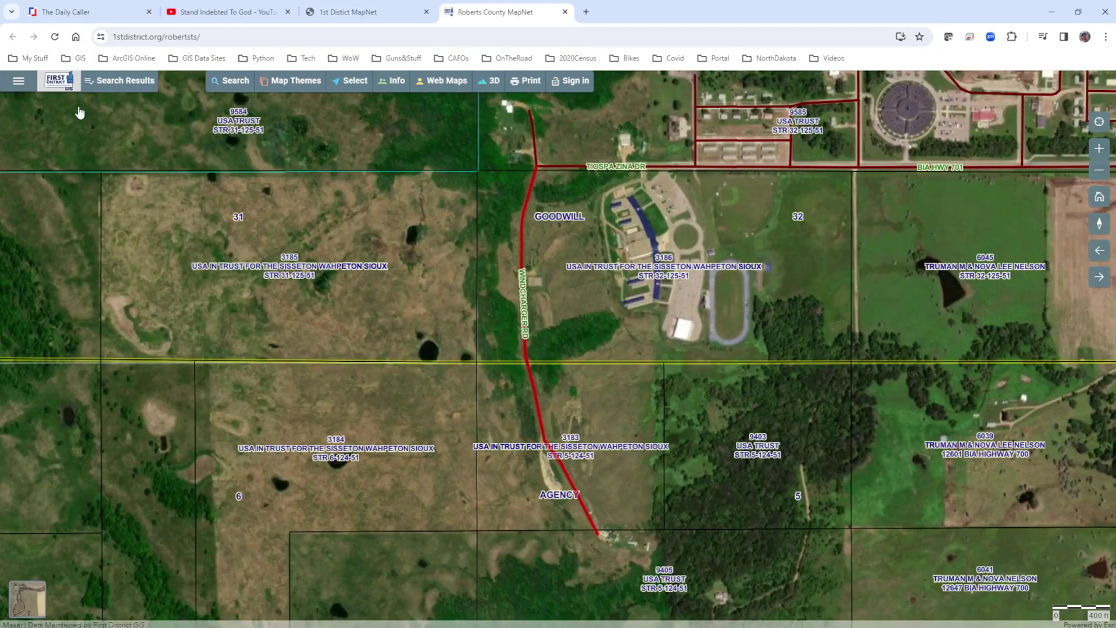
left_click(232, 82)
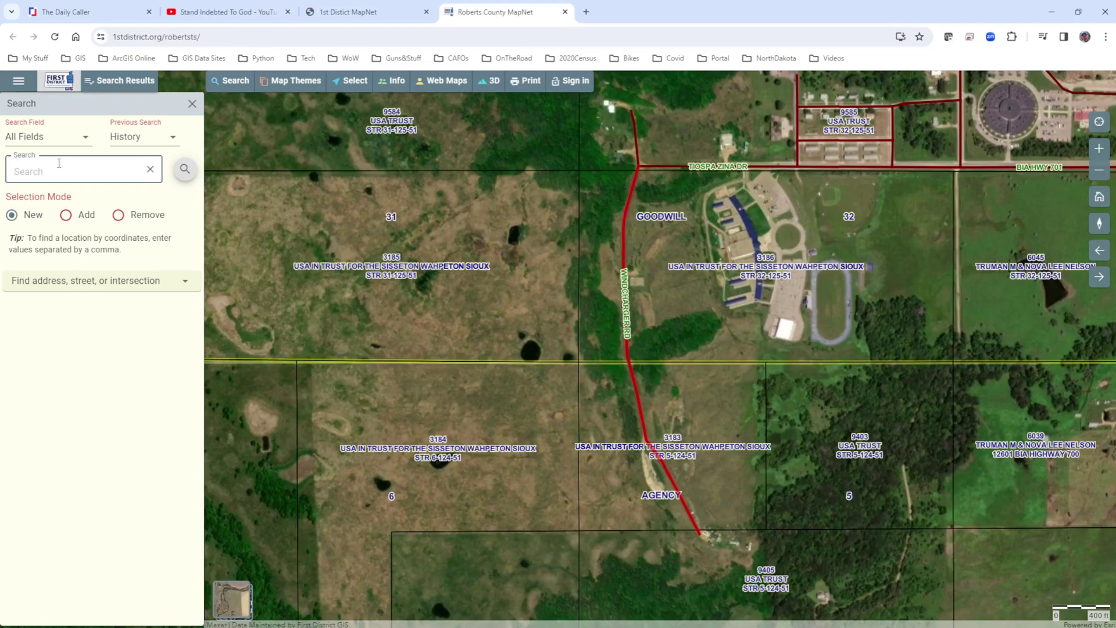
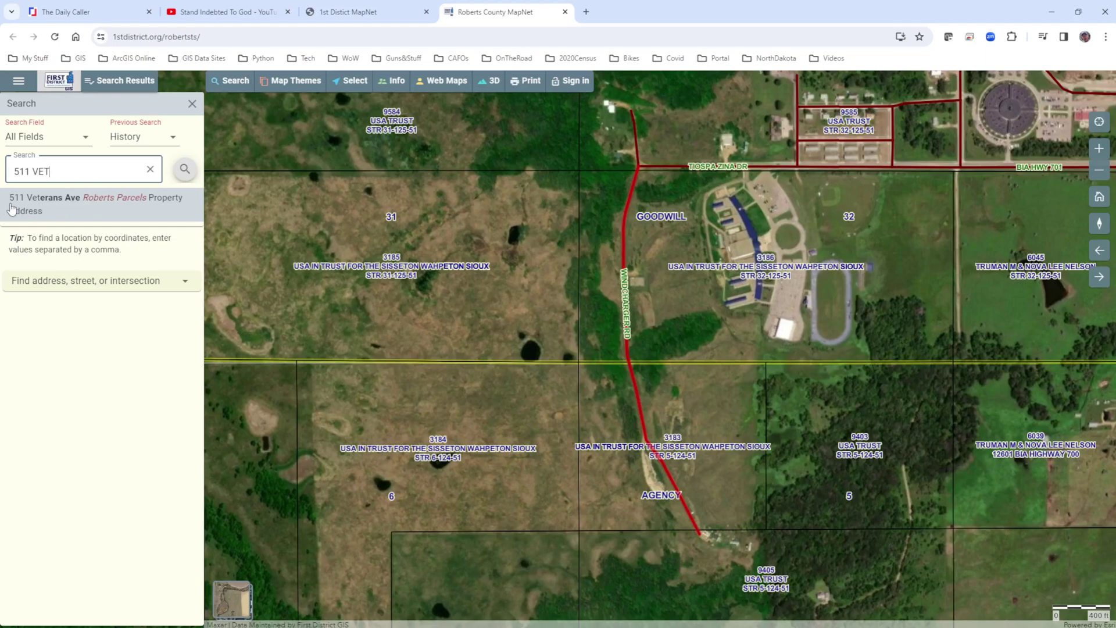
Look up the Veterans Ave parcel by its address, then return the map to the previous extent.
left_click(83, 208)
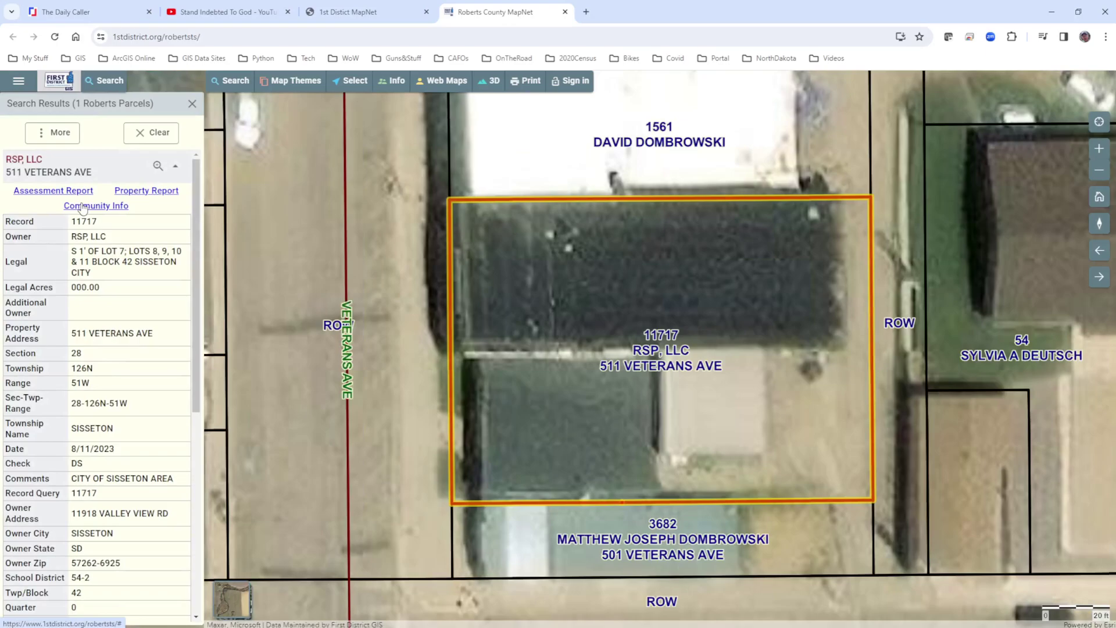
left_click(1099, 250)
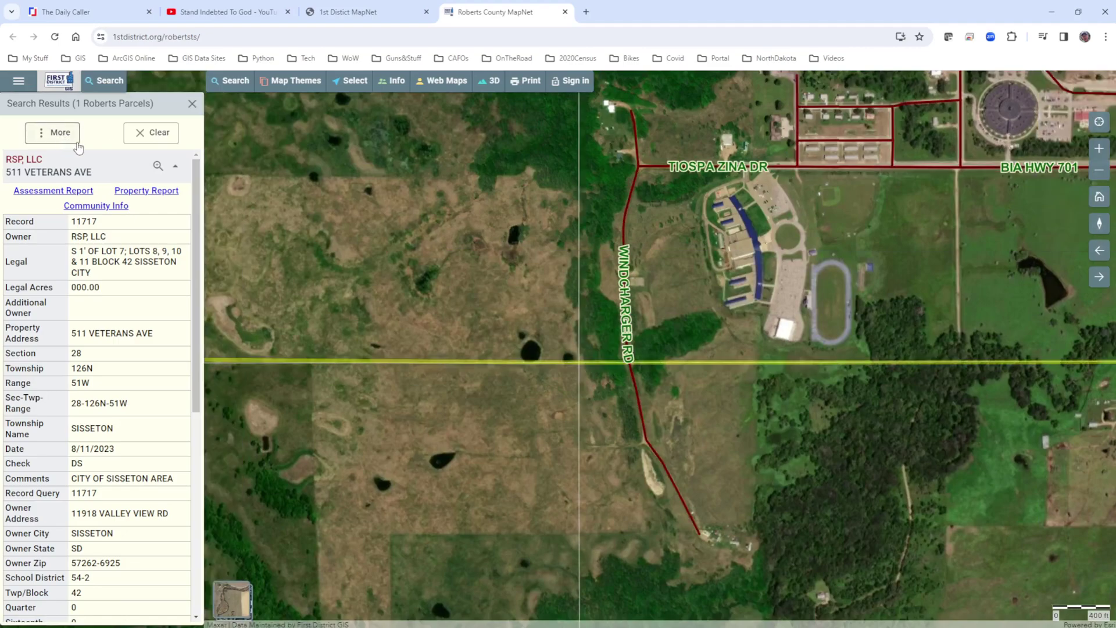
Clear the parcel results and the search box, then expand the Find address lookup.
left_click(152, 135)
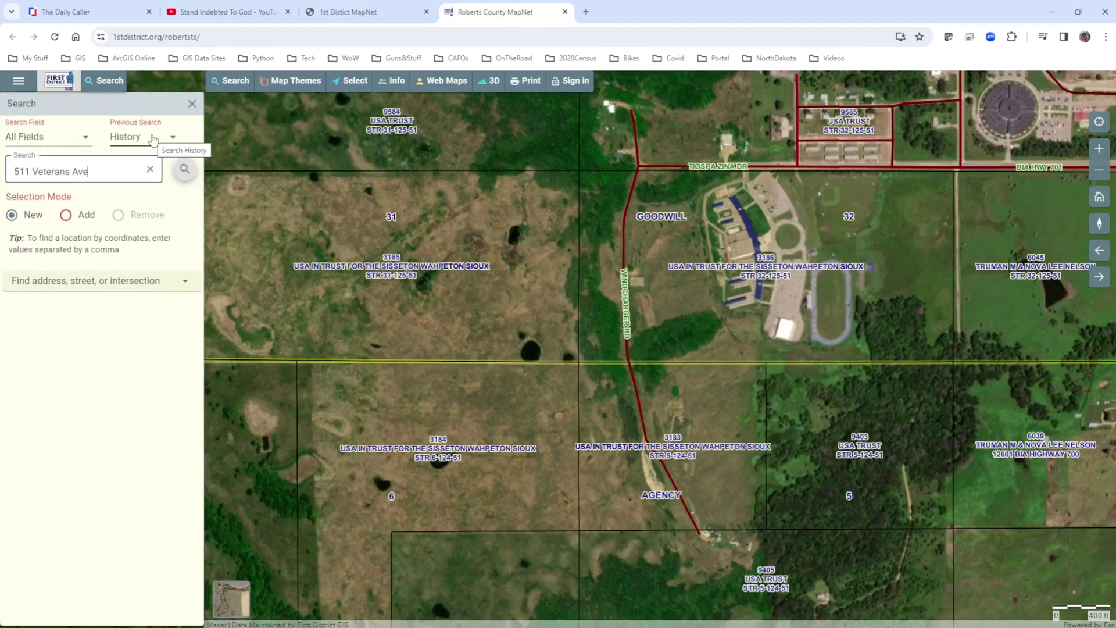
left_click(45, 178)
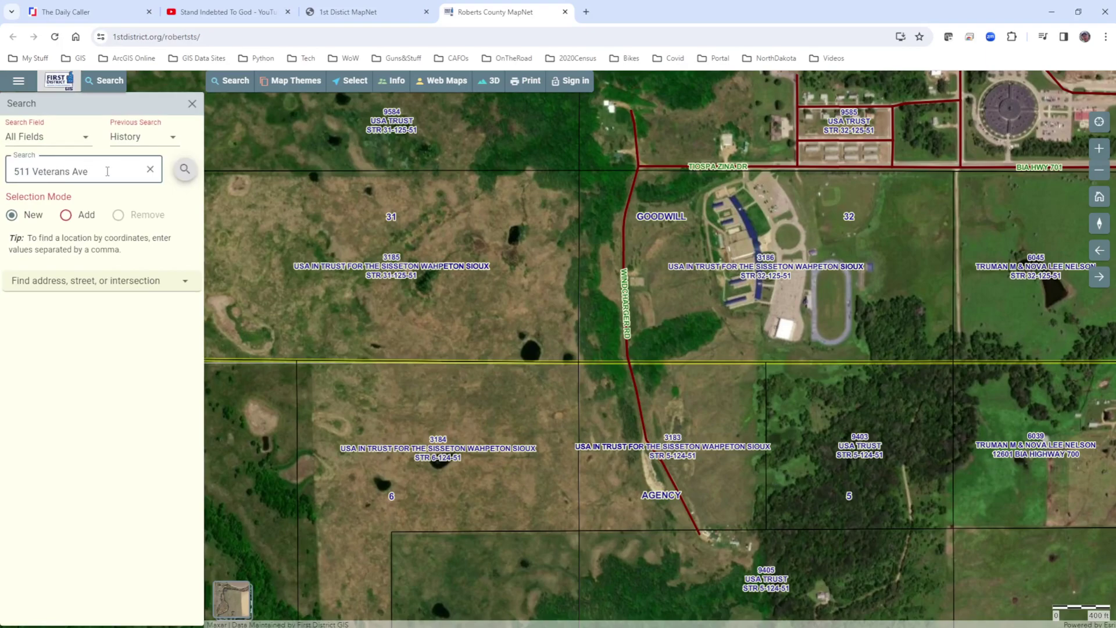
left_click(150, 170)
left_click(35, 284)
Find the Veterans Ave street address in Sisseton, zooming in to its flag marker.
left_click(40, 302)
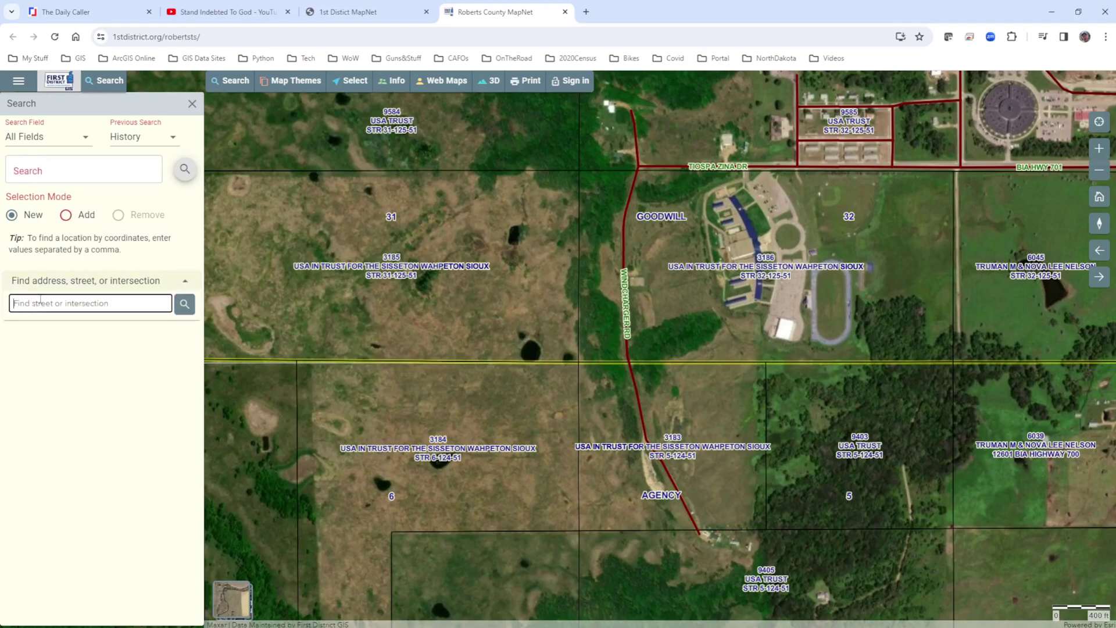
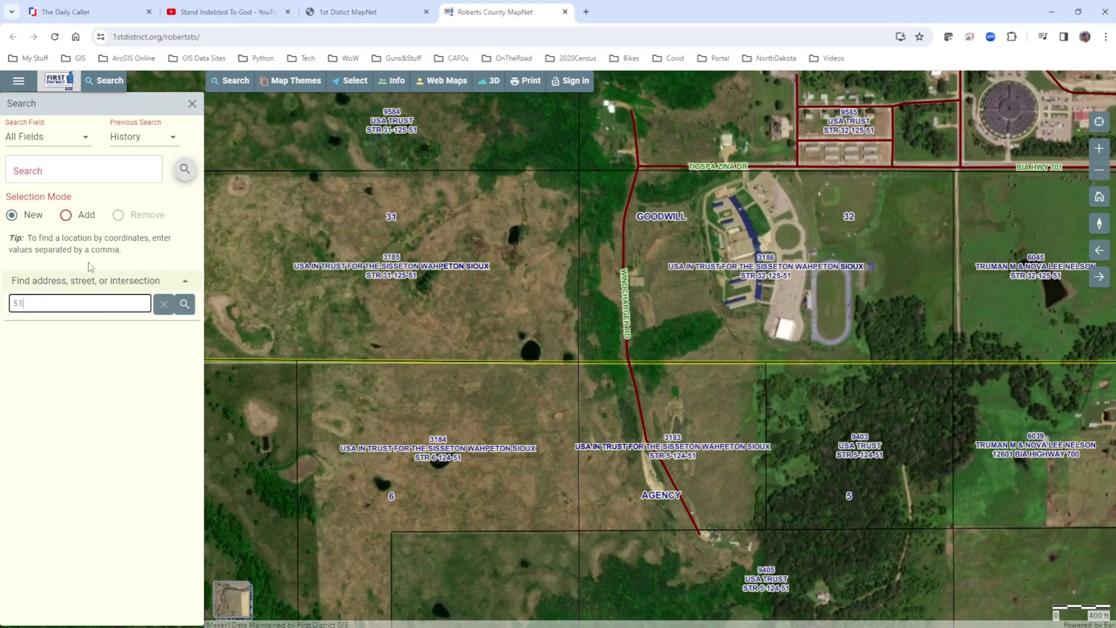
key("Return")
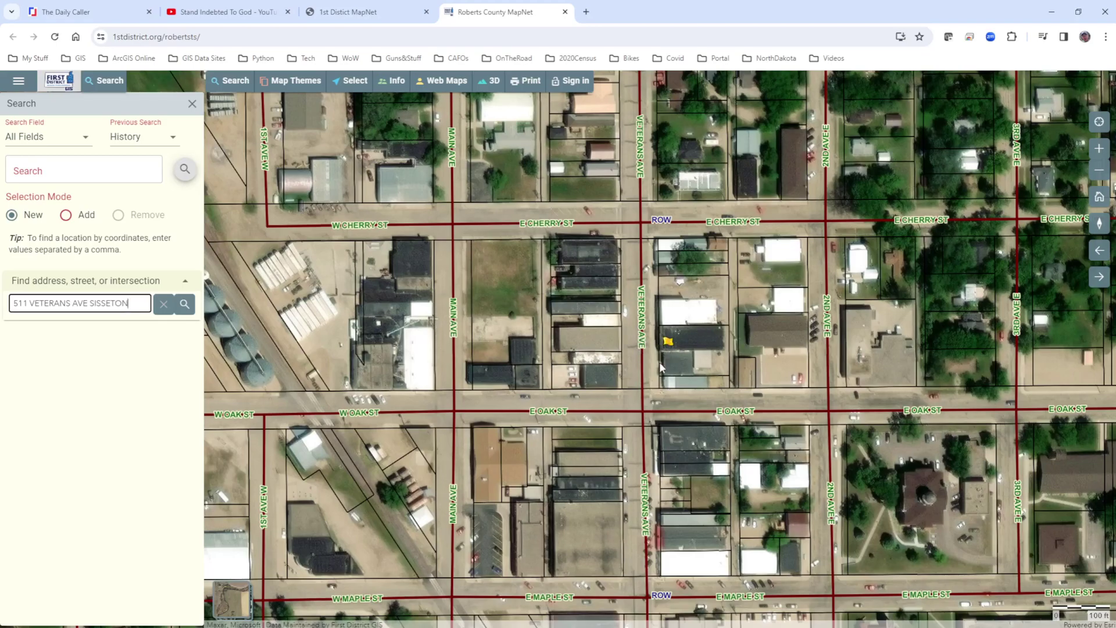
mouse_move(688, 350)
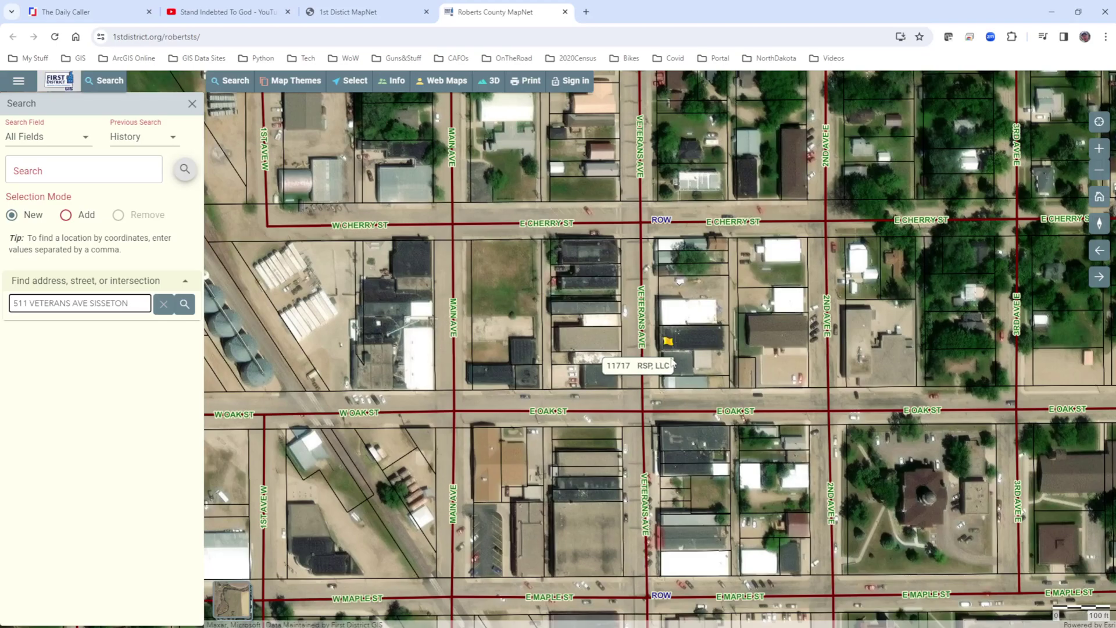
mouse_move(443, 383)
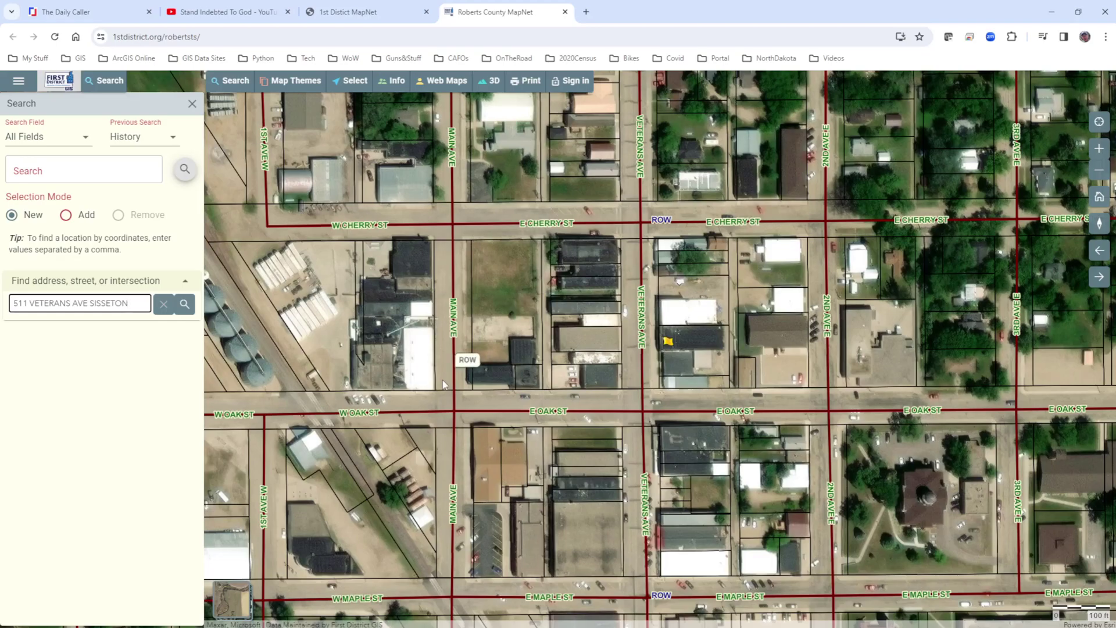